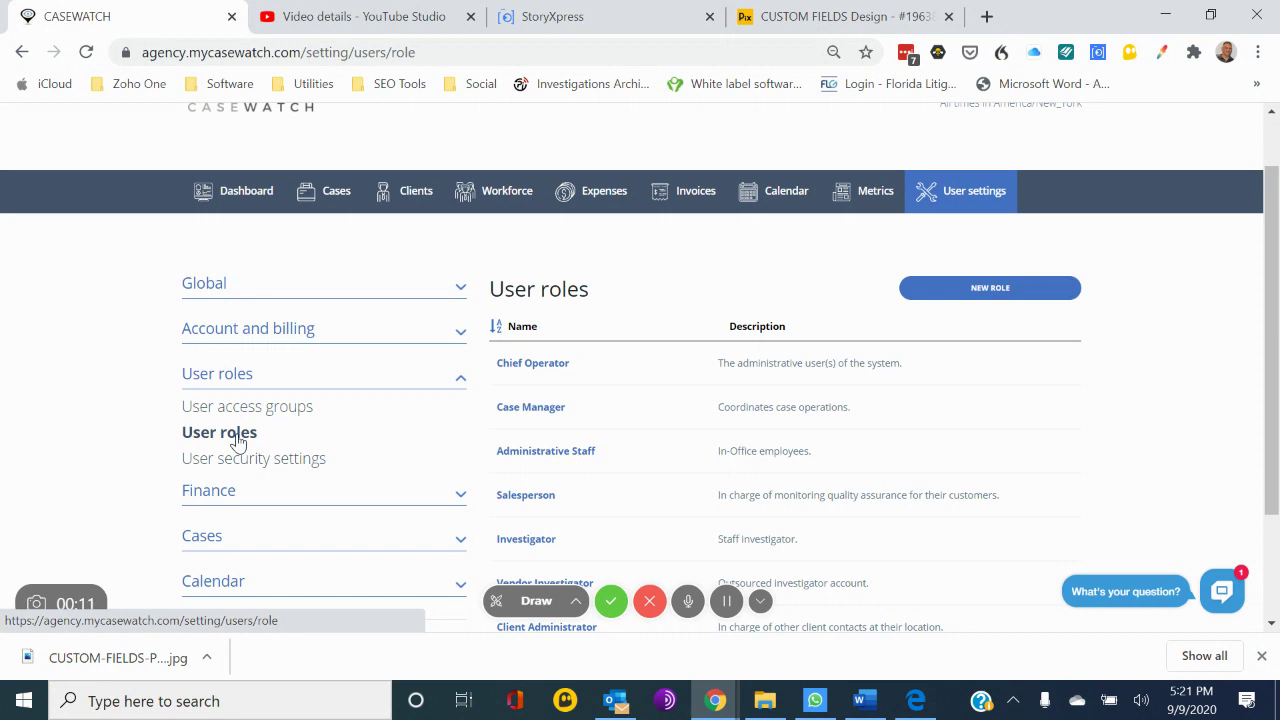
- Look over the existing user roles, start a new user role, and view its general fields and the Rank Below options
{"action": "scroll", "coordinate": [657, 434], "scroll_direction": "down", "scroll_amount": 3}
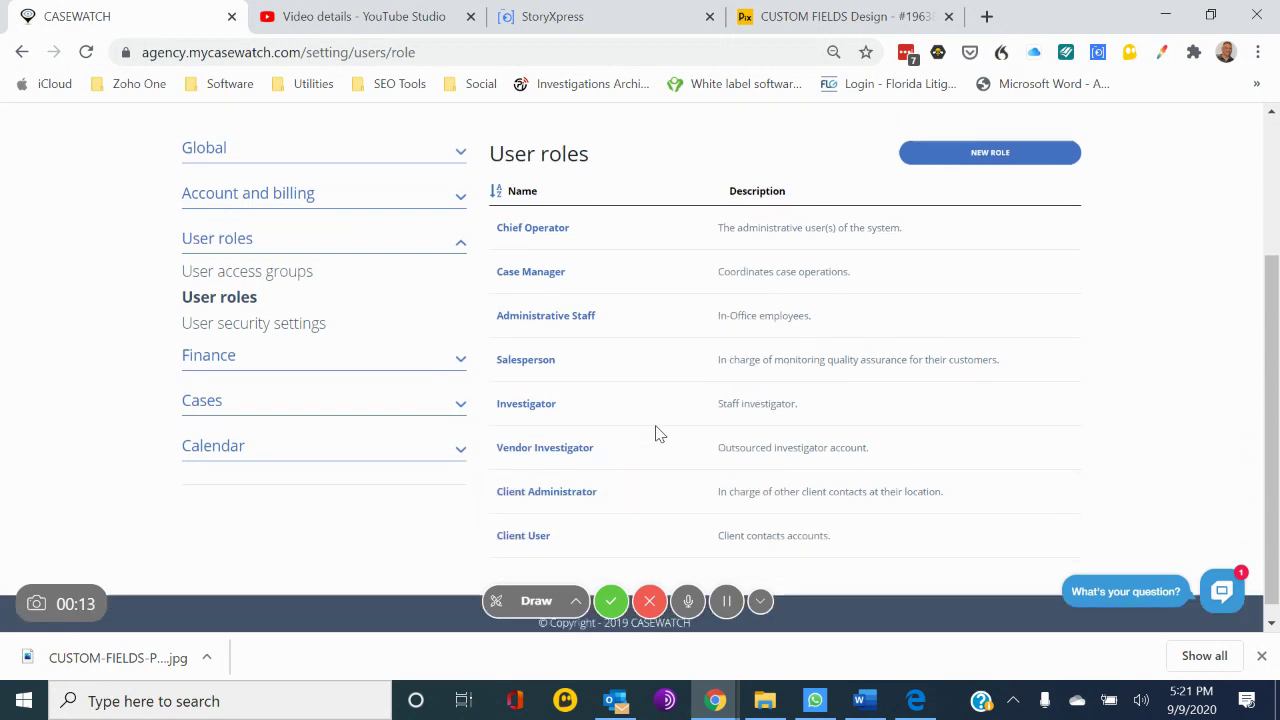
{"action": "scroll", "coordinate": [657, 434], "scroll_direction": "down", "scroll_amount": 1}
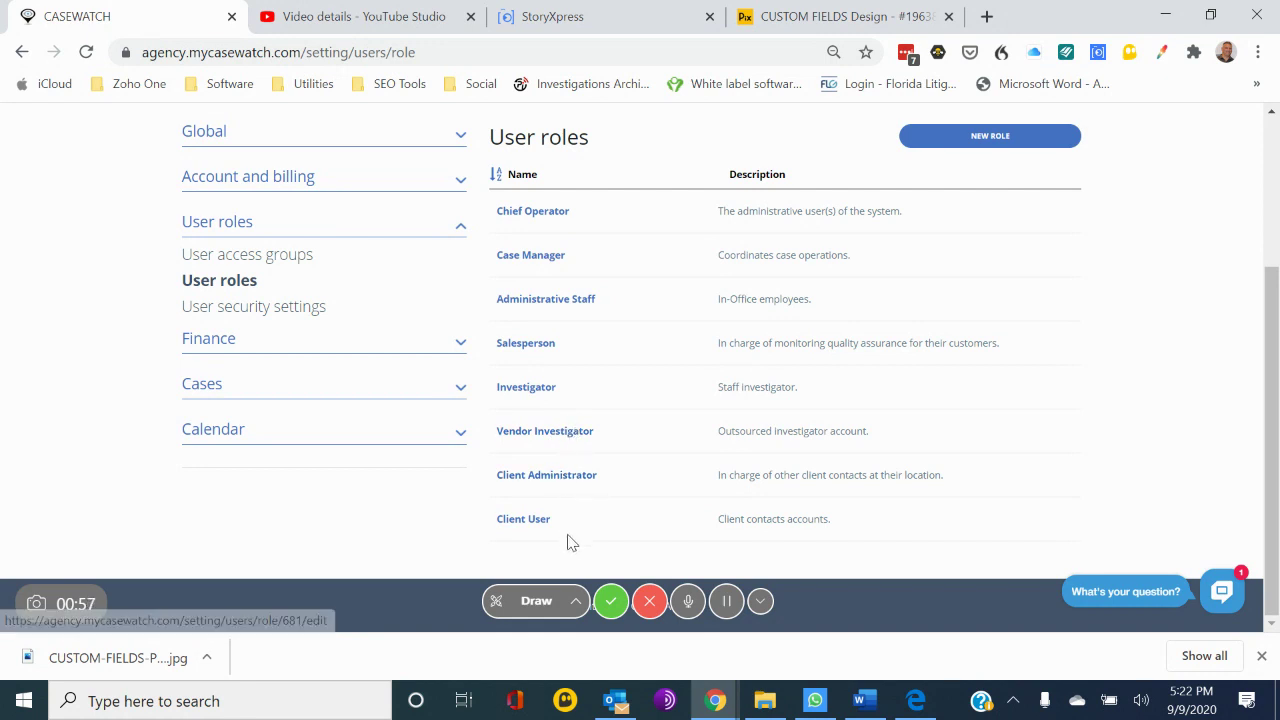
{"action": "left_click", "coordinate": [990, 140]}
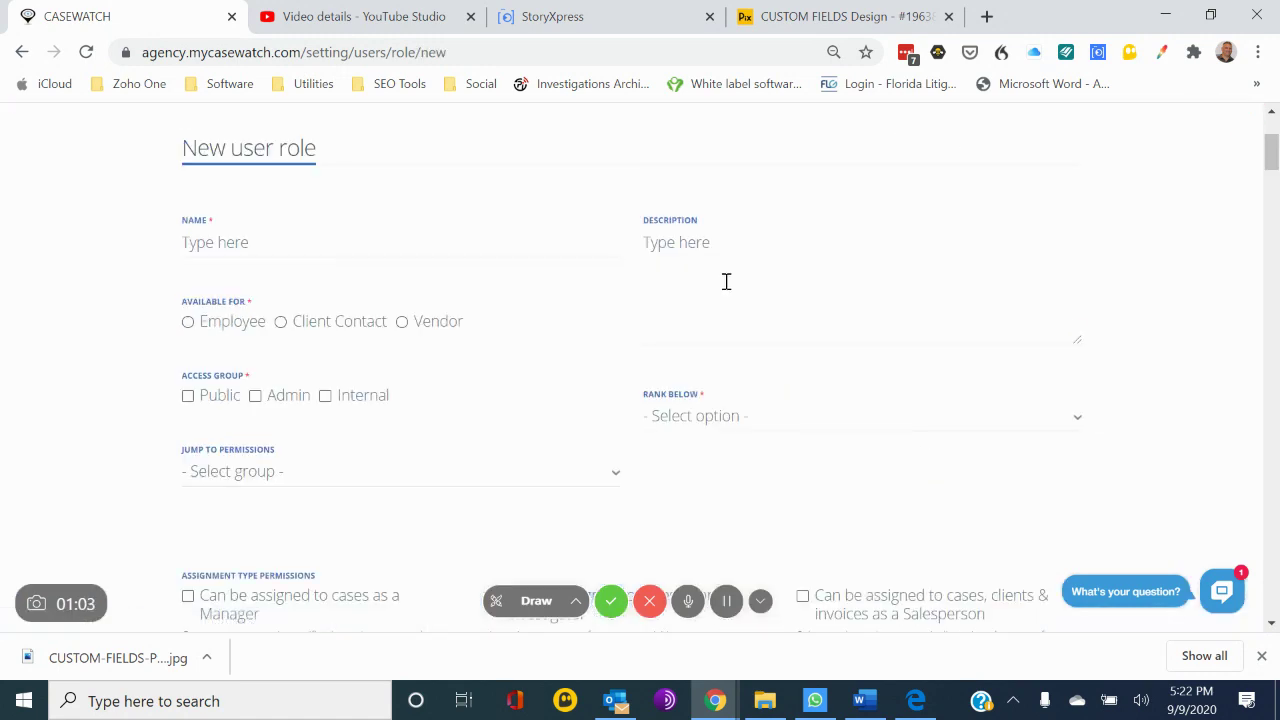
{"action": "scroll", "coordinate": [726, 281], "scroll_direction": "down", "scroll_amount": 3}
{"action": "scroll", "coordinate": [726, 281], "scroll_direction": "up", "scroll_amount": 2}
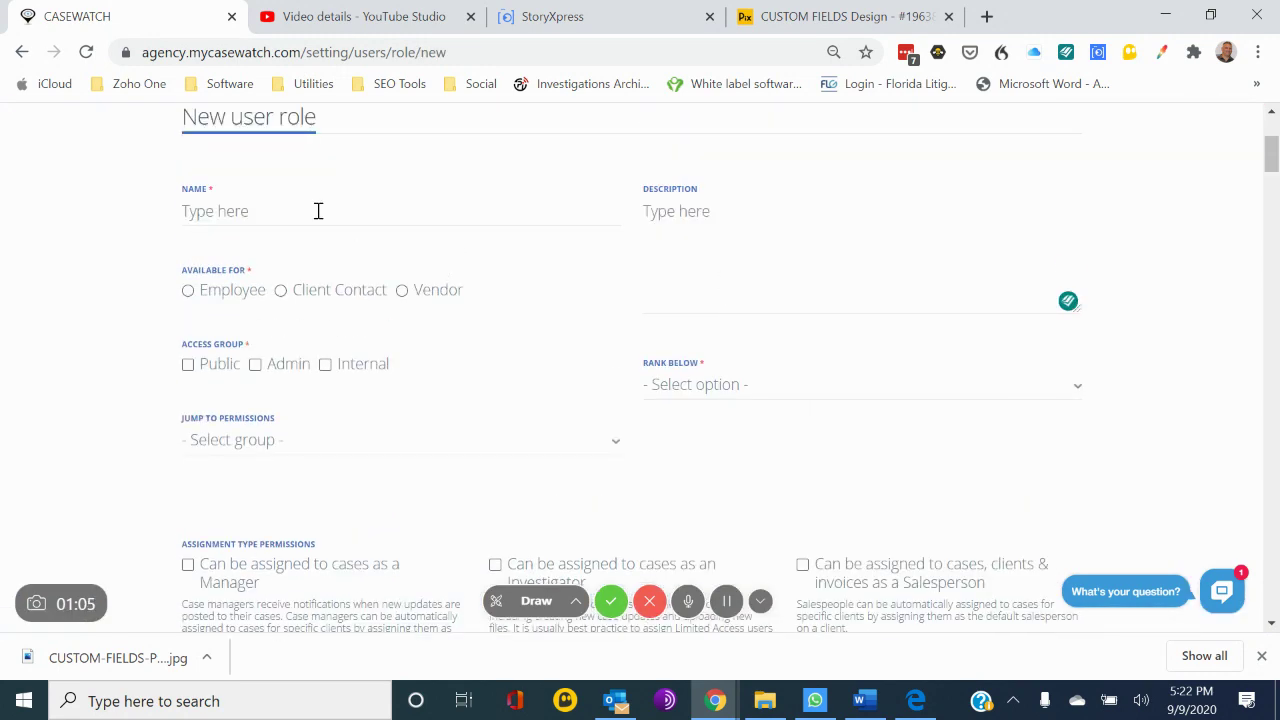
{"action": "left_click", "coordinate": [673, 207]}
{"action": "left_click", "coordinate": [720, 388]}
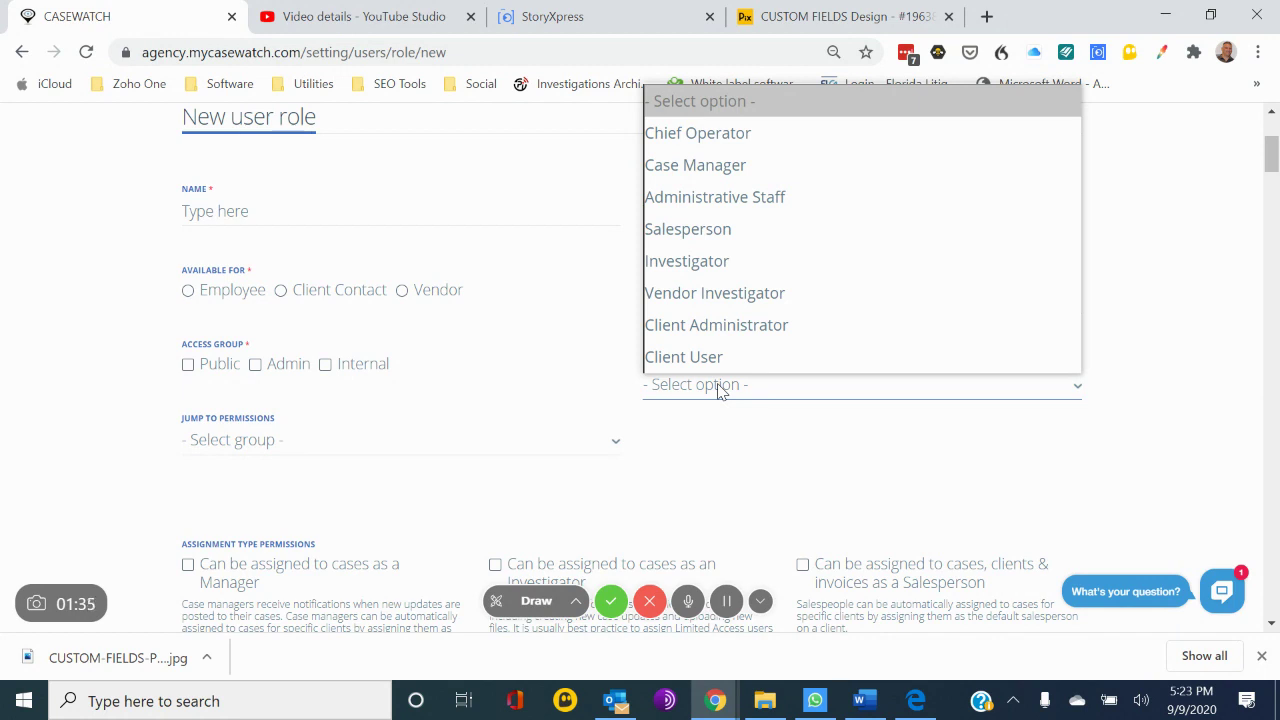
- Jump to the Case Request Permissions group in the new user role form
{"action": "left_click", "coordinate": [440, 451]}
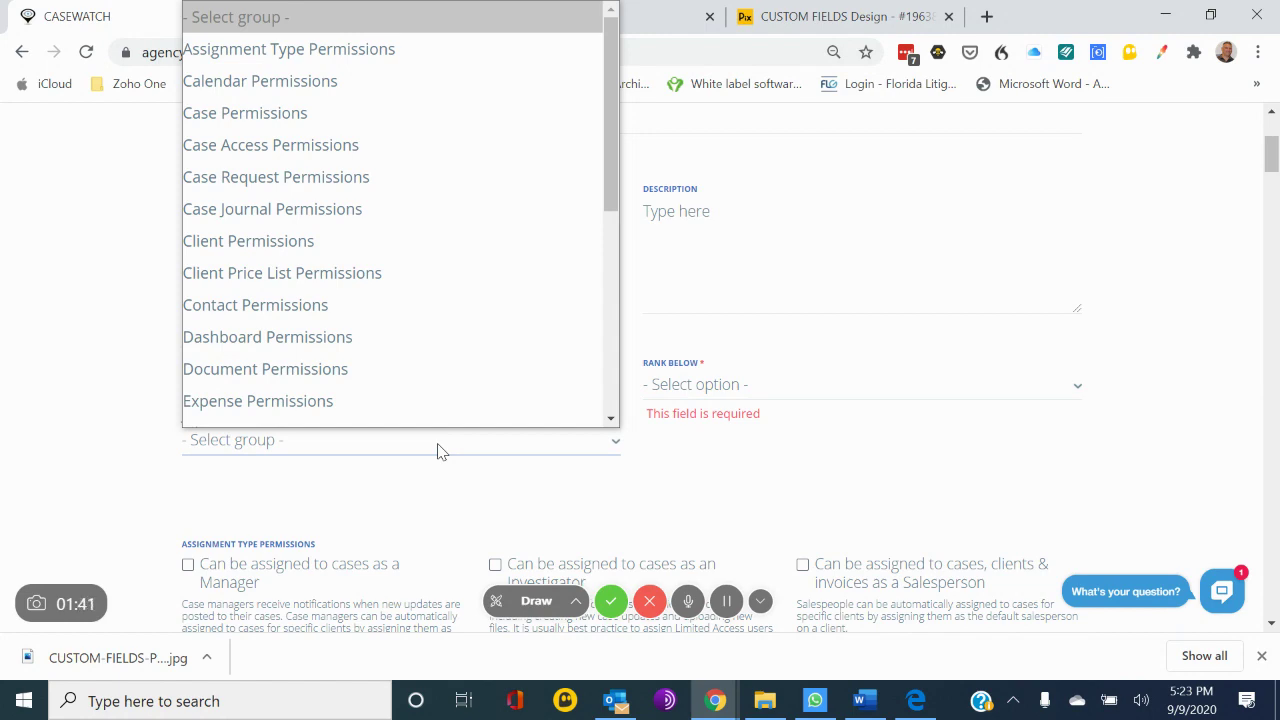
{"action": "left_click", "coordinate": [268, 183]}
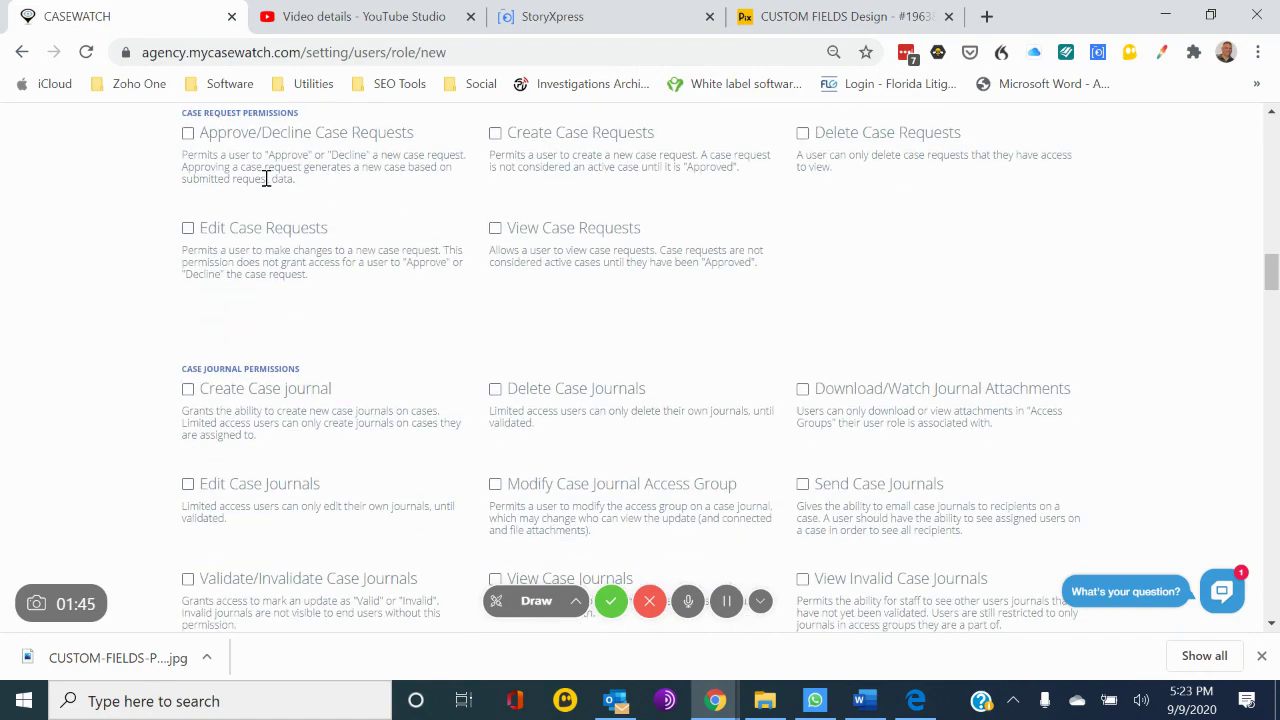
{"action": "scroll", "coordinate": [267, 178], "scroll_direction": "up", "scroll_amount": 1}
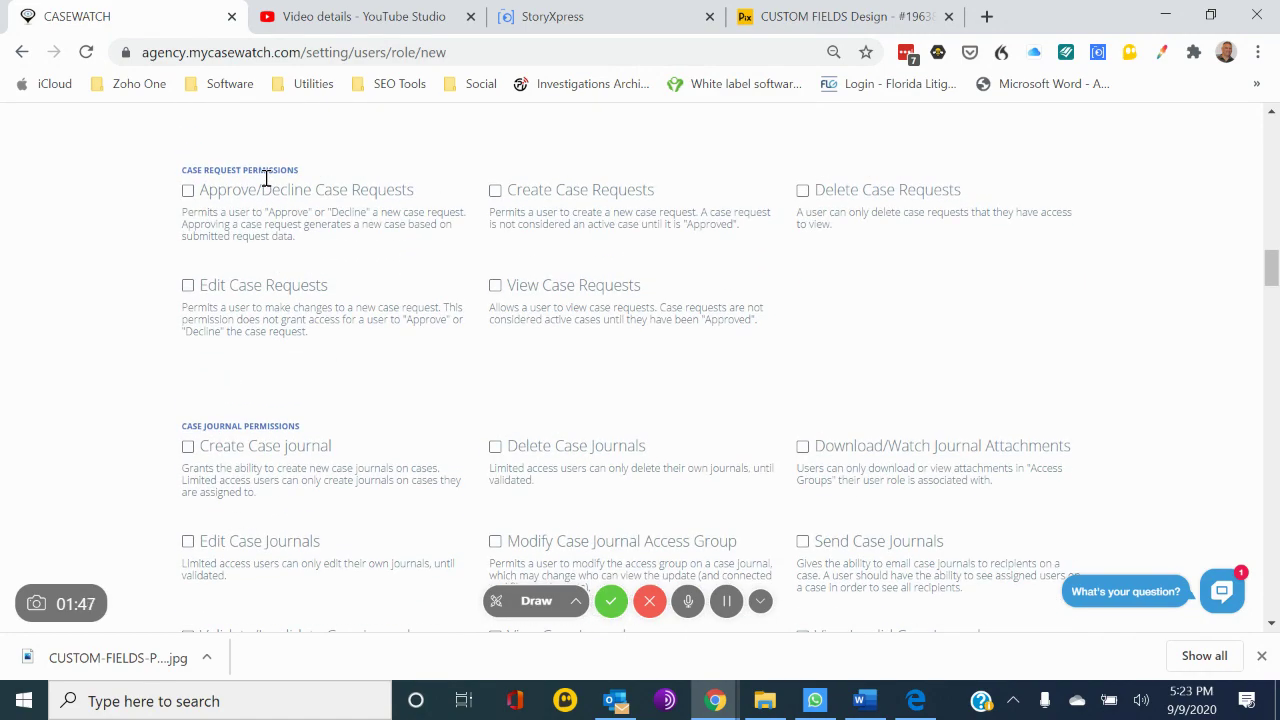
- Examine the new role's permission groups from Assignment Type Permissions through User Price List Permissions, returning to the start of the form
{"action": "scroll", "coordinate": [267, 178], "scroll_direction": "up", "scroll_amount": 15}
{"action": "scroll", "coordinate": [267, 185], "scroll_direction": "down", "scroll_amount": 5}
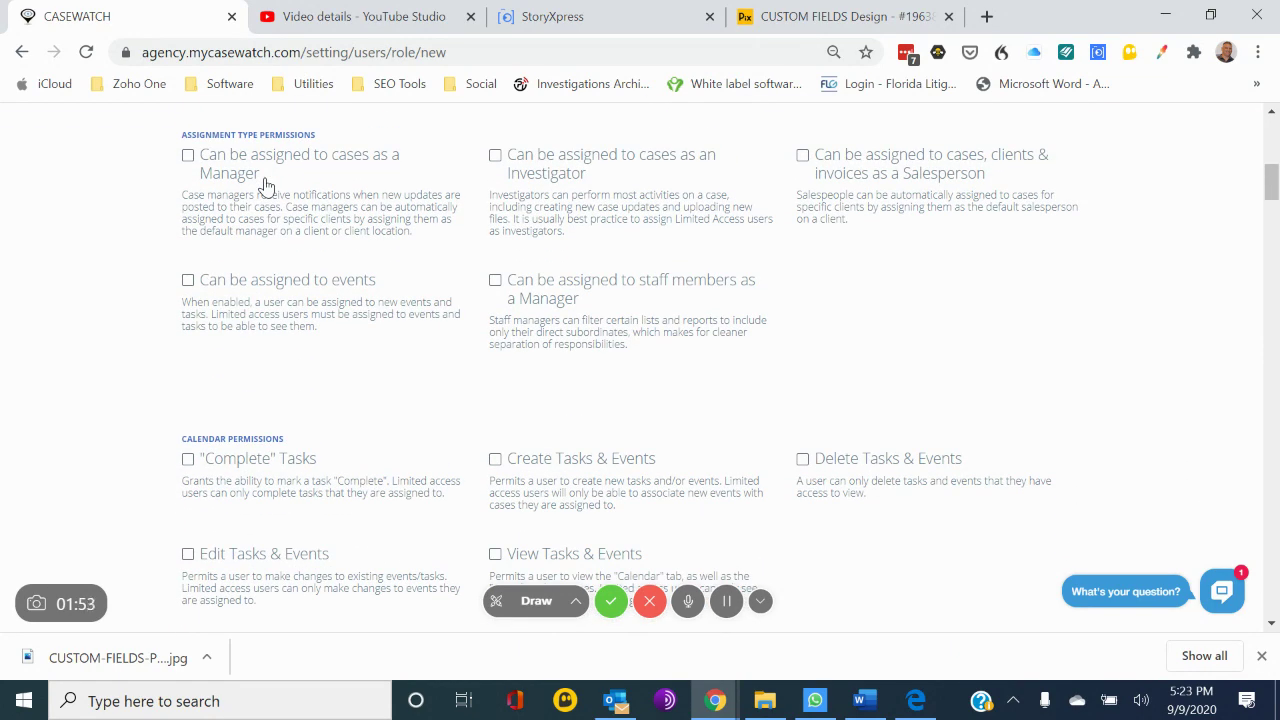
{"action": "scroll", "coordinate": [267, 185], "scroll_direction": "down", "scroll_amount": 3}
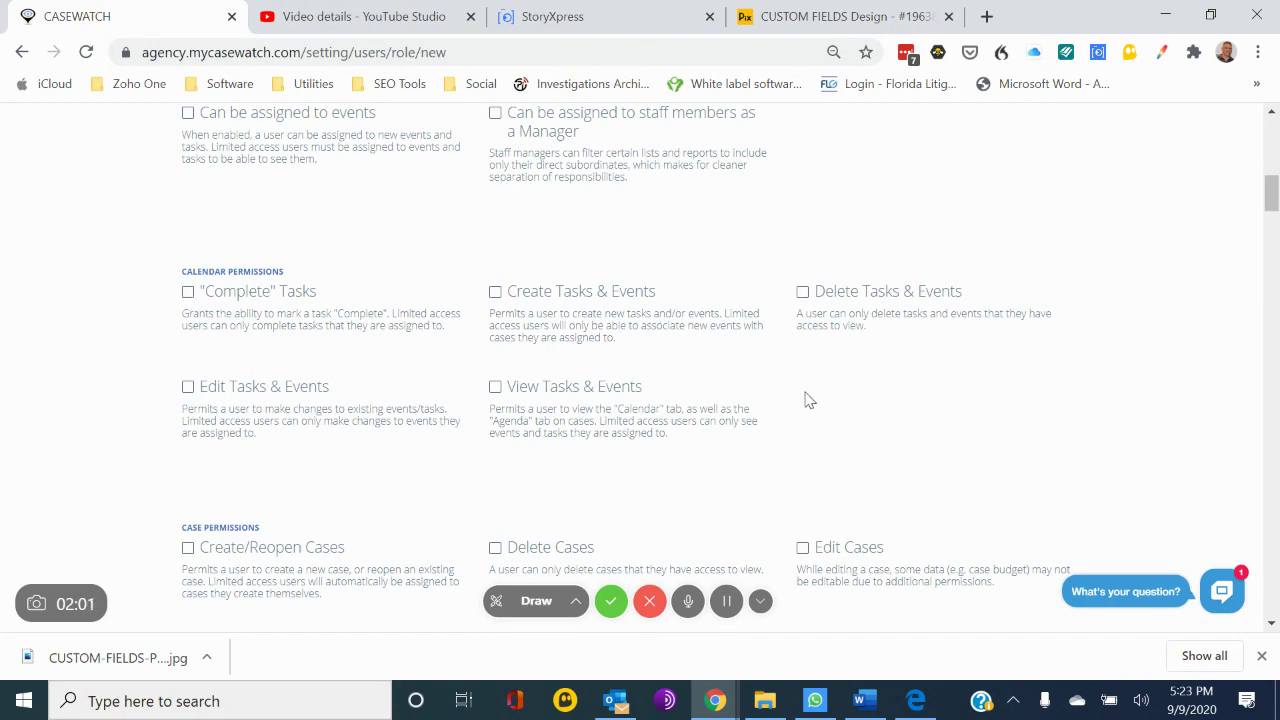
{"action": "scroll", "coordinate": [810, 400], "scroll_direction": "down", "scroll_amount": 20}
{"action": "scroll", "coordinate": [810, 400], "scroll_direction": "down", "scroll_amount": 7}
{"action": "scroll", "coordinate": [810, 400], "scroll_direction": "down", "scroll_amount": 10}
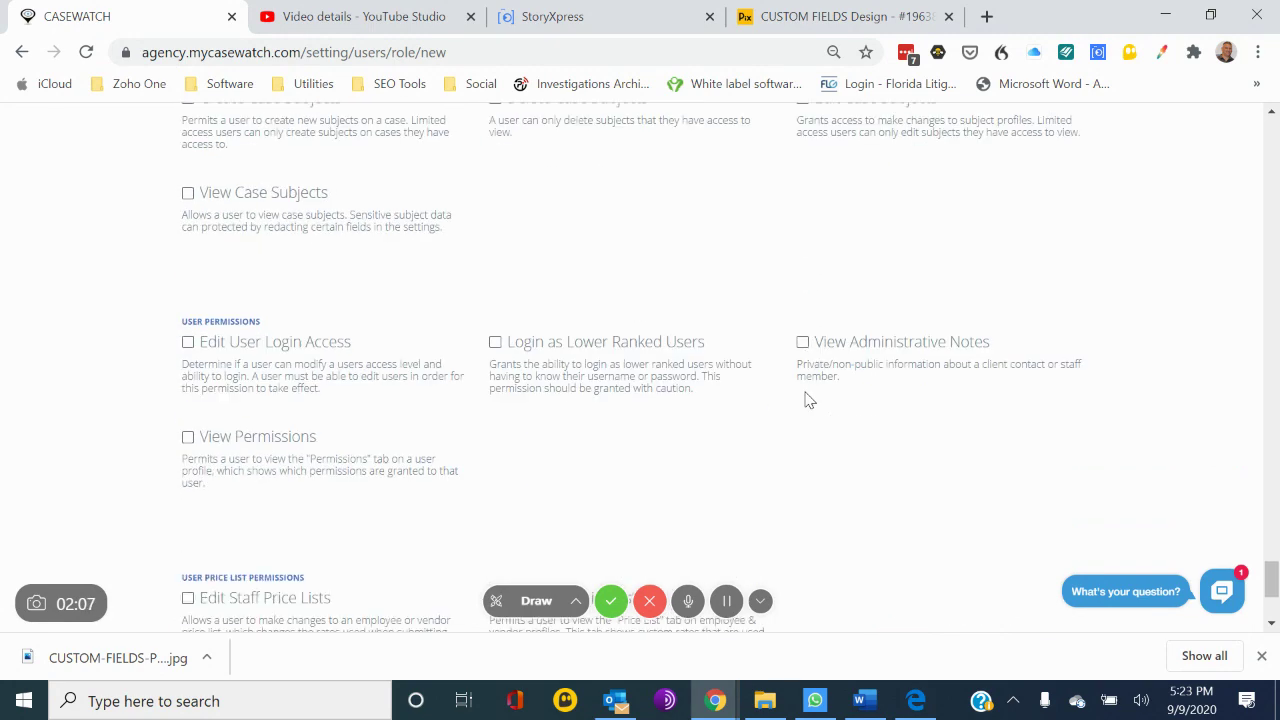
{"action": "scroll", "coordinate": [808, 400], "scroll_direction": "down", "scroll_amount": 3}
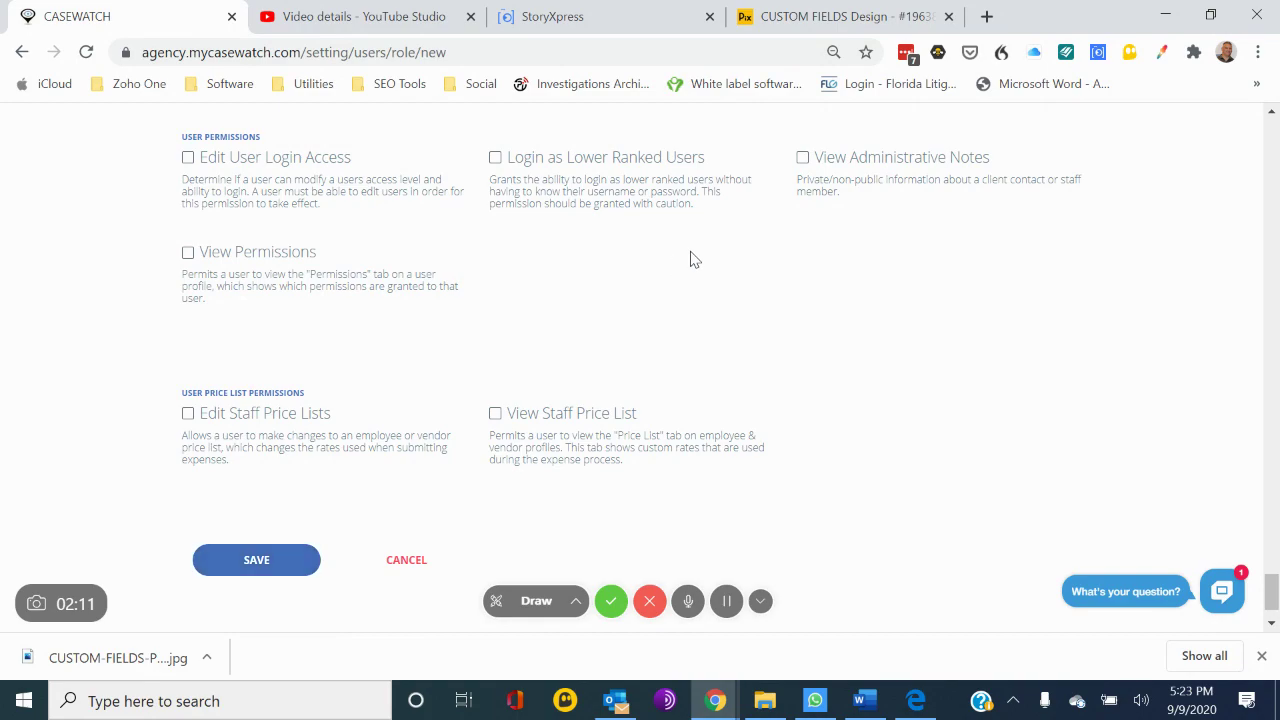
{"action": "scroll", "coordinate": [690, 260], "scroll_direction": "up", "scroll_amount": 15}
{"action": "scroll", "coordinate": [693, 258], "scroll_direction": "up", "scroll_amount": 8}
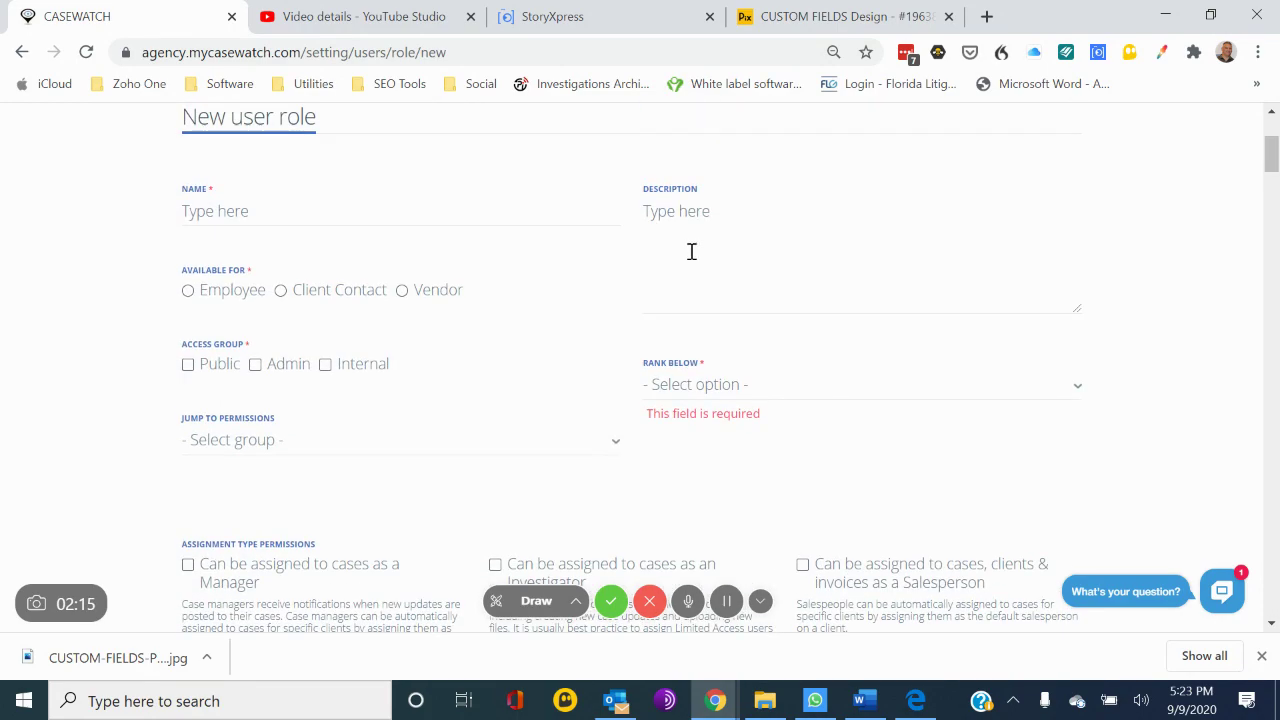
{"action": "scroll", "coordinate": [691, 251], "scroll_direction": "up", "scroll_amount": 3}
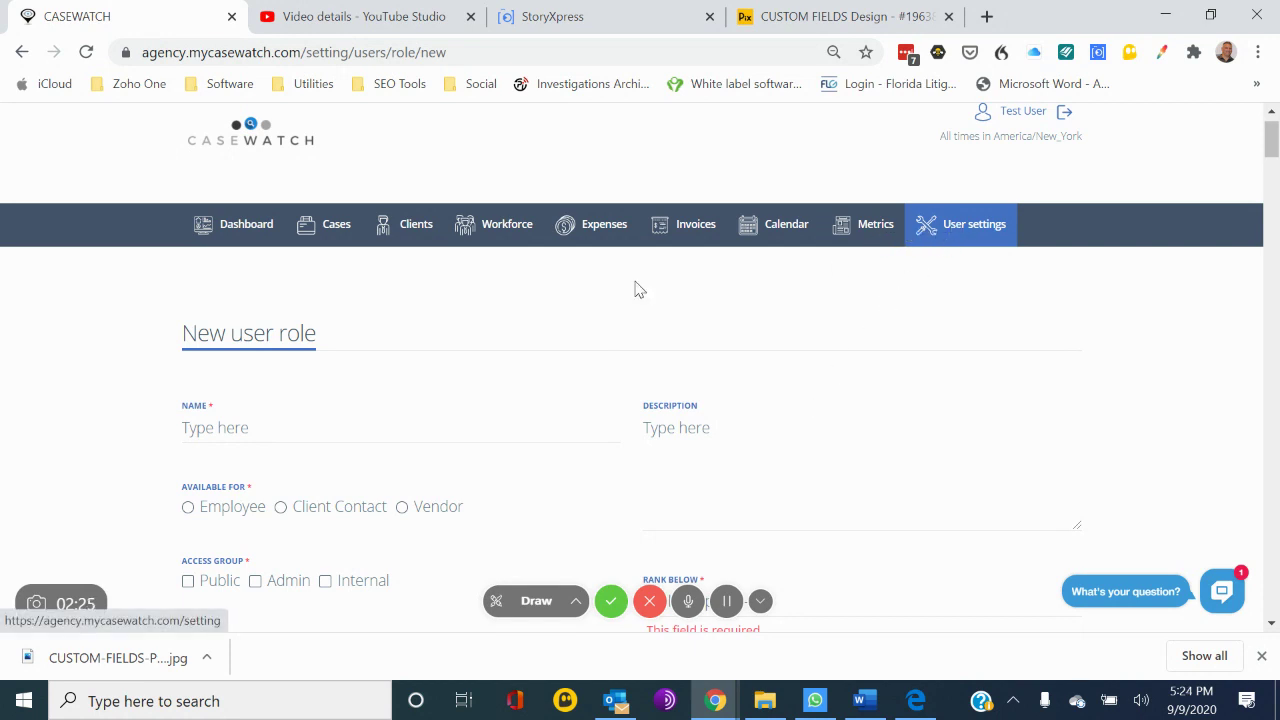
- Leave the new role form unsaved and open the Chief Operator role to examine its fields and permissions
{"action": "left_click", "coordinate": [22, 52]}
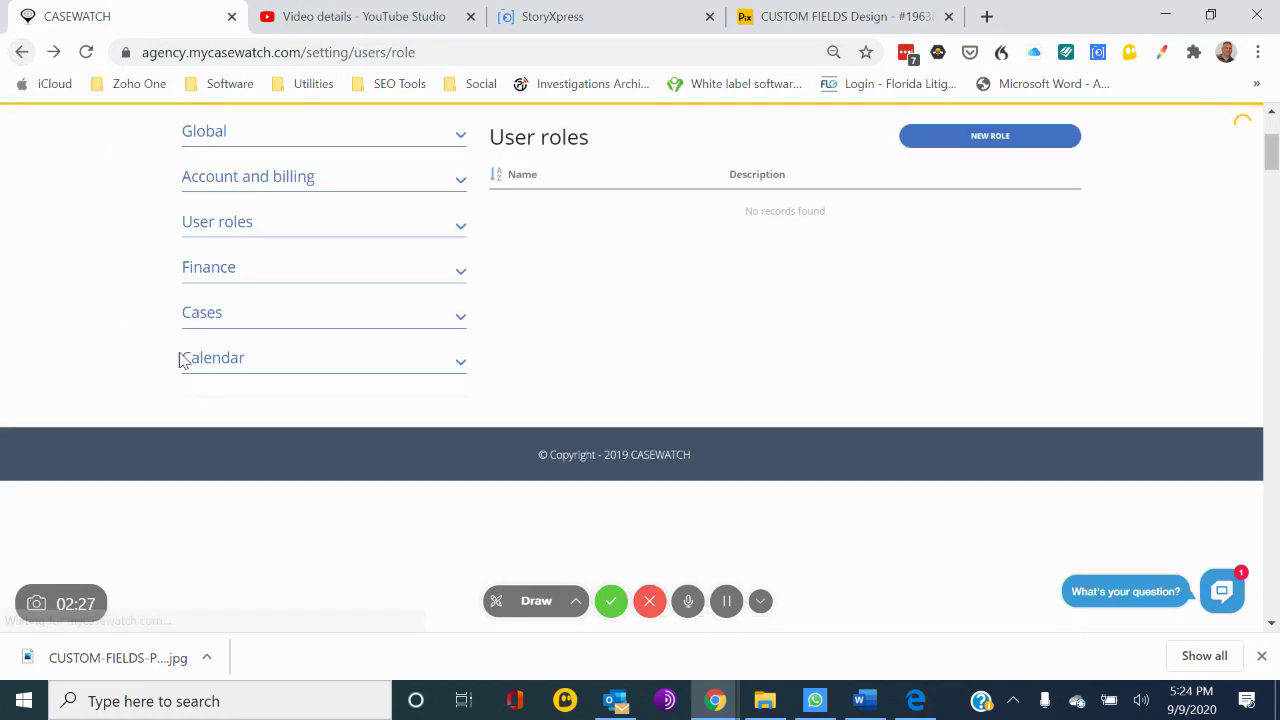
{"action": "left_click", "coordinate": [550, 218]}
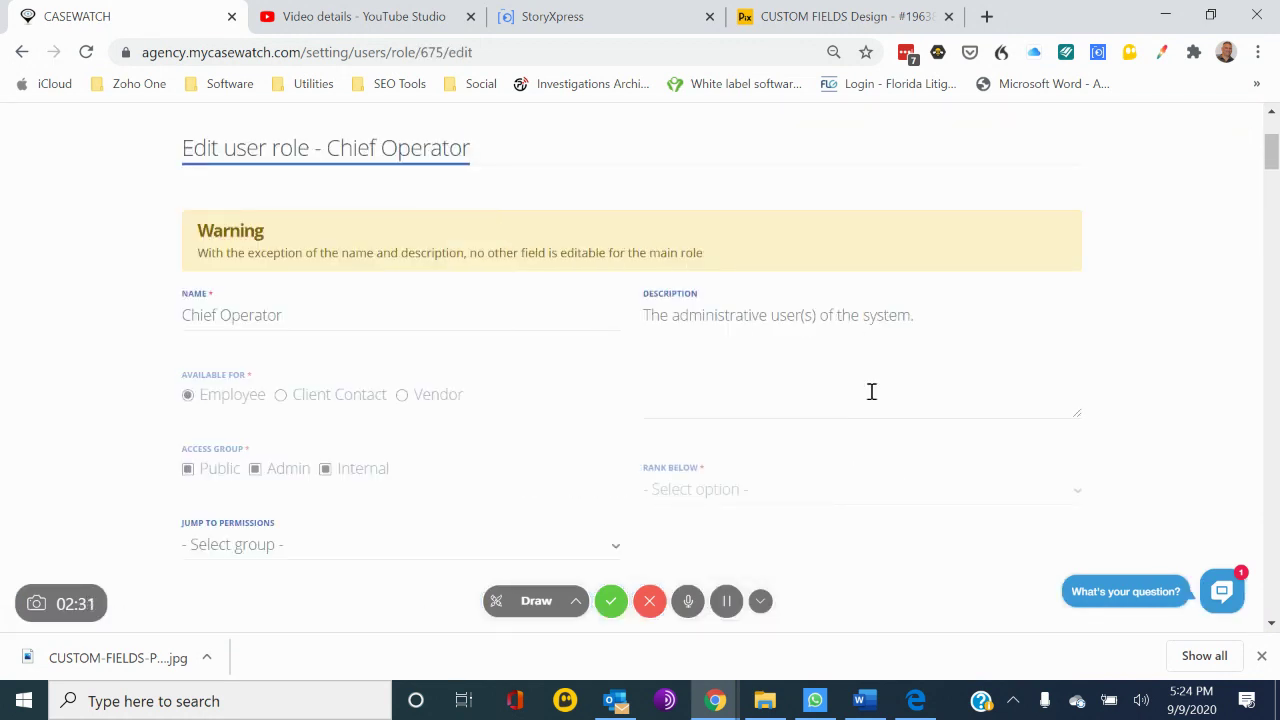
{"action": "scroll", "coordinate": [860, 392], "scroll_direction": "down", "scroll_amount": 1}
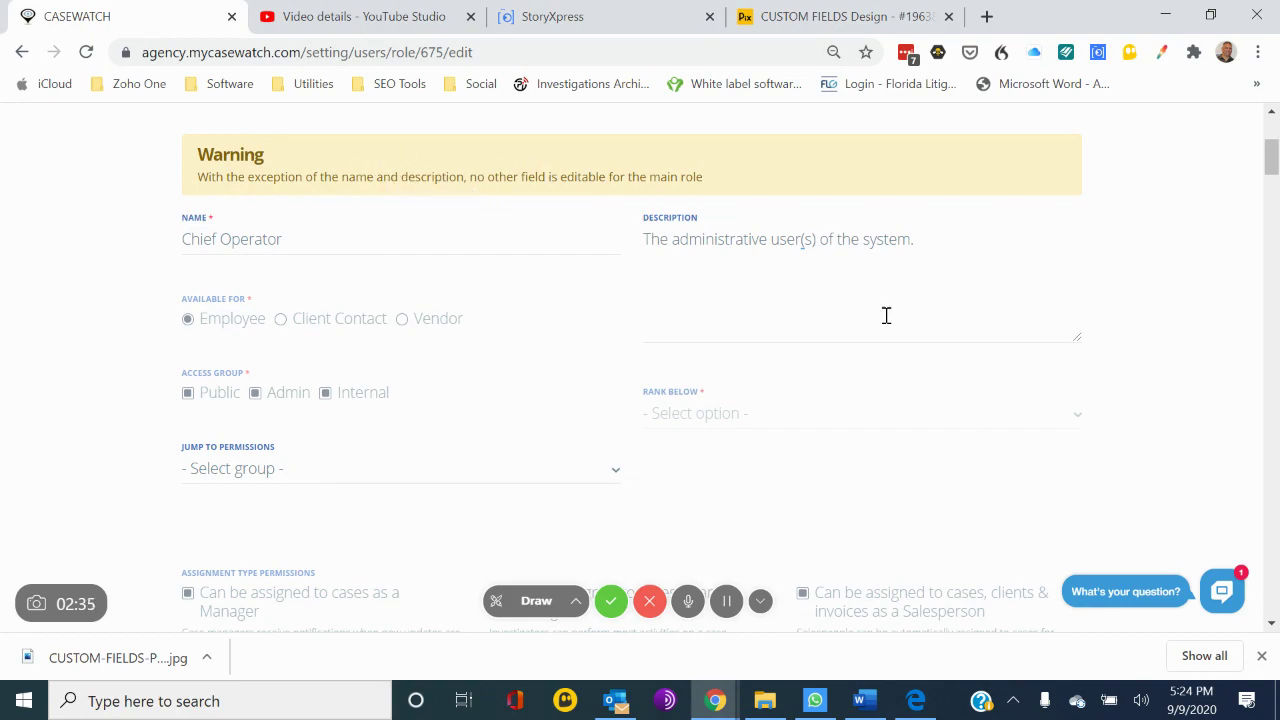
{"action": "scroll", "coordinate": [957, 423], "scroll_direction": "down", "scroll_amount": 10}
{"action": "scroll", "coordinate": [955, 420], "scroll_direction": "down", "scroll_amount": 15}
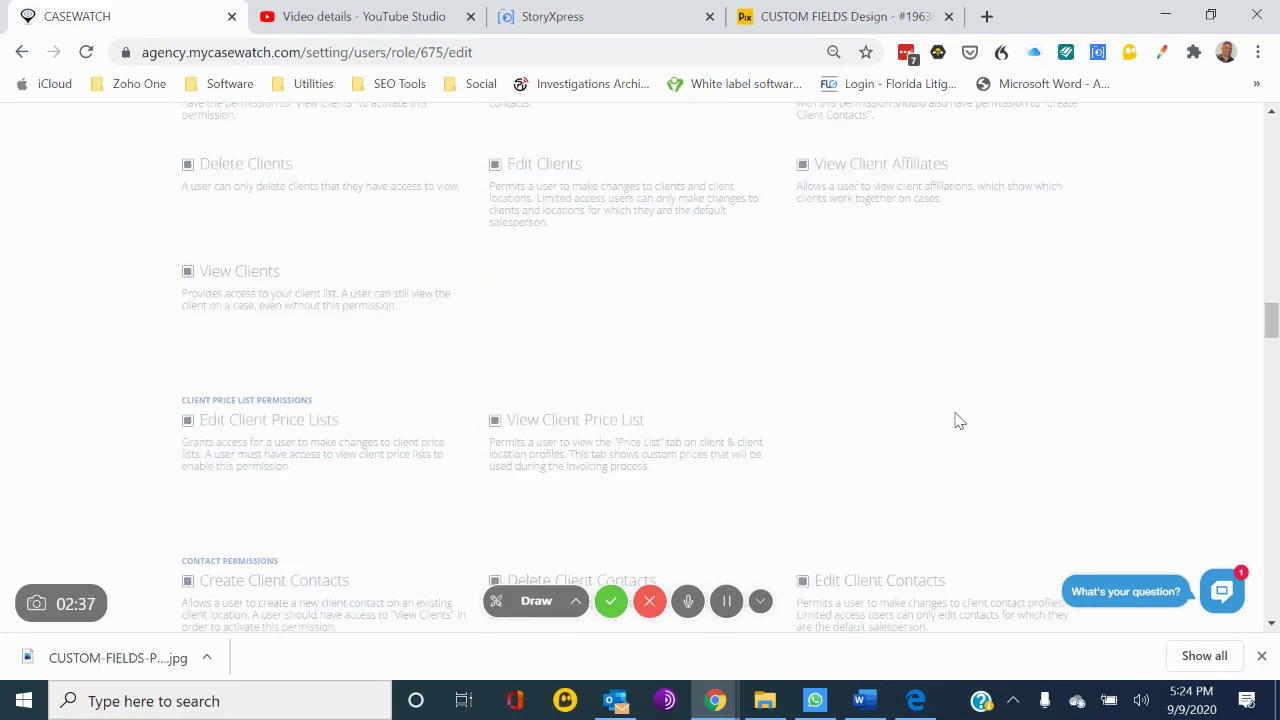
{"action": "scroll", "coordinate": [955, 420], "scroll_direction": "down", "scroll_amount": 10}
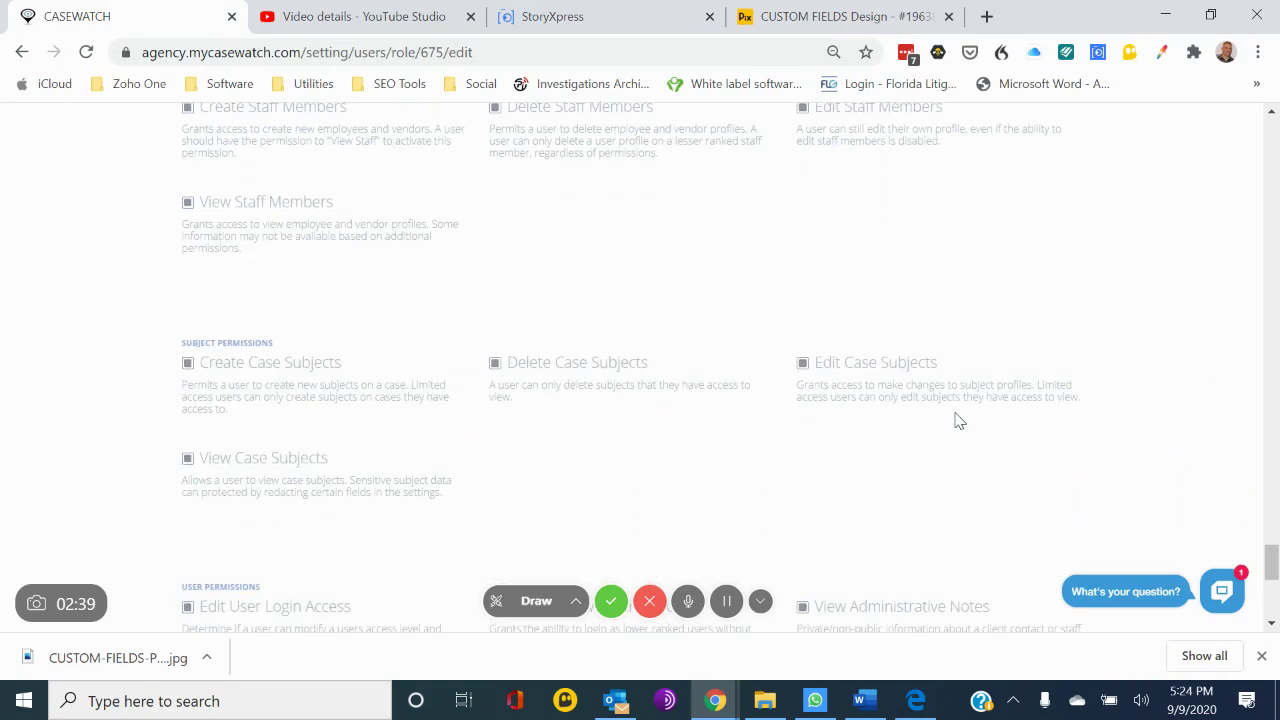
{"action": "scroll", "coordinate": [957, 421], "scroll_direction": "up", "scroll_amount": 20}
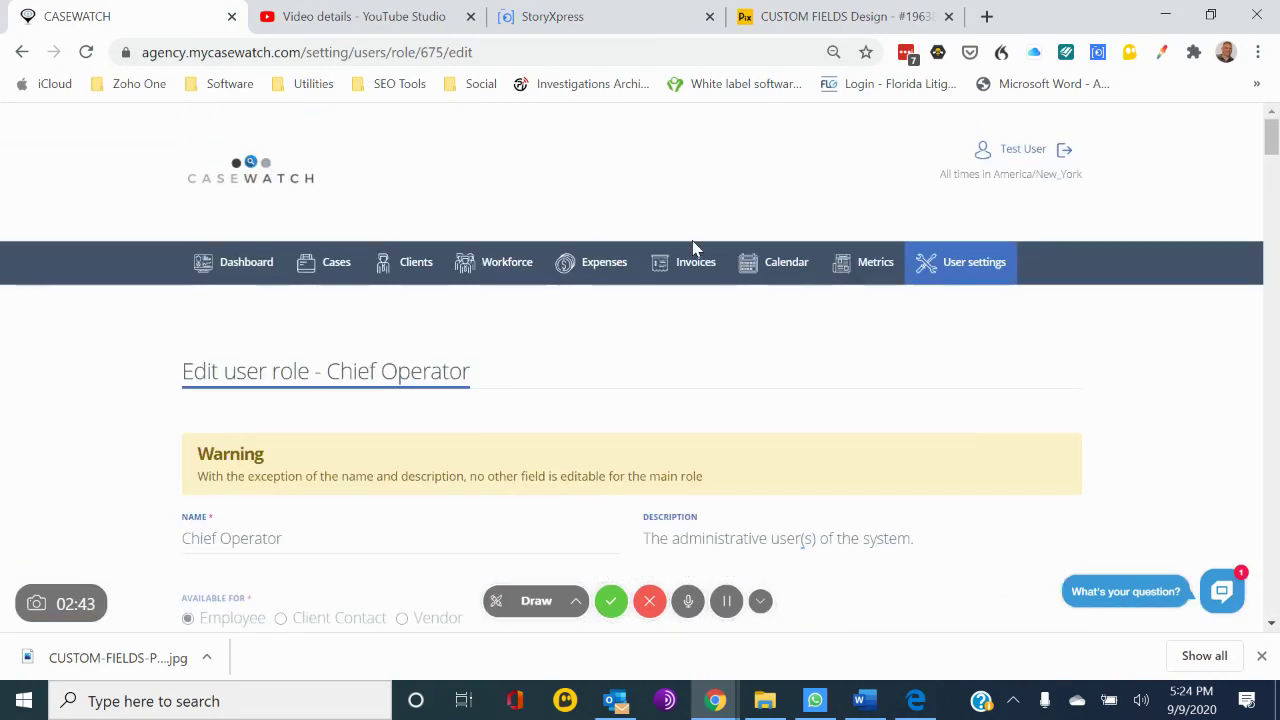
- Go back to the user roles list and open the Investigator role to examine its assignment, calendar, case and case request permissions
{"action": "left_click", "coordinate": [22, 55]}
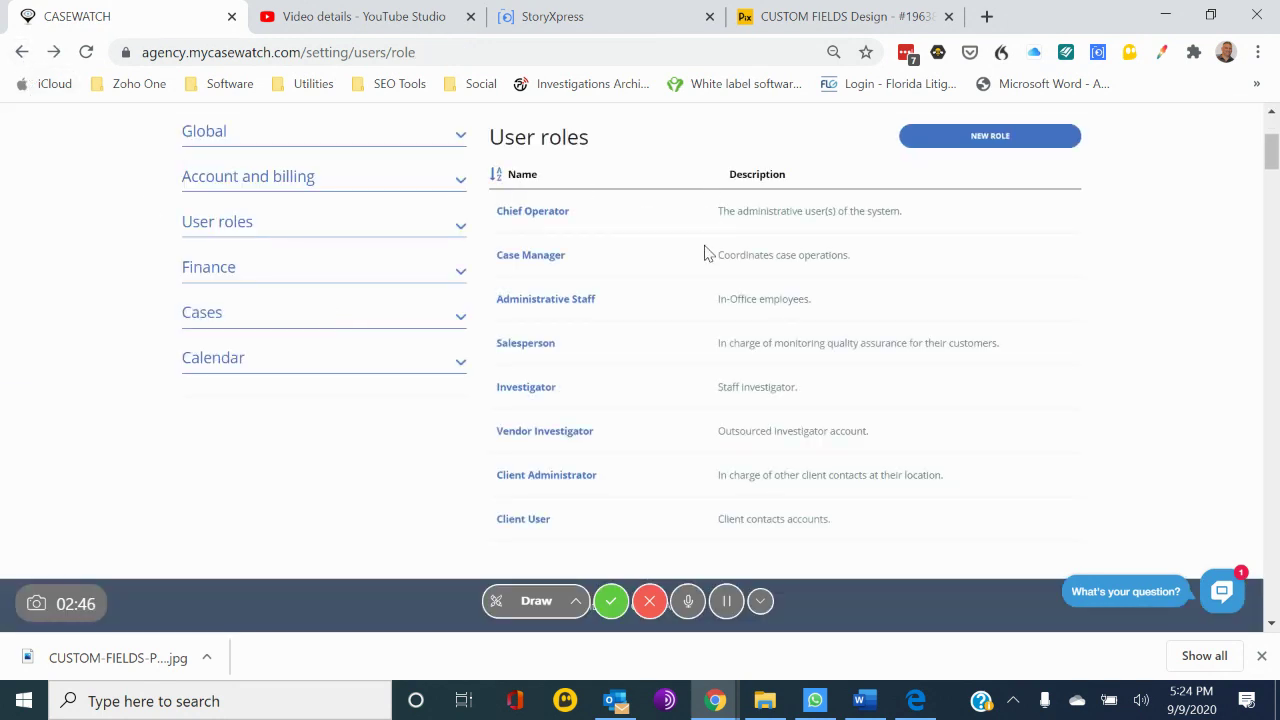
{"action": "left_click", "coordinate": [538, 390]}
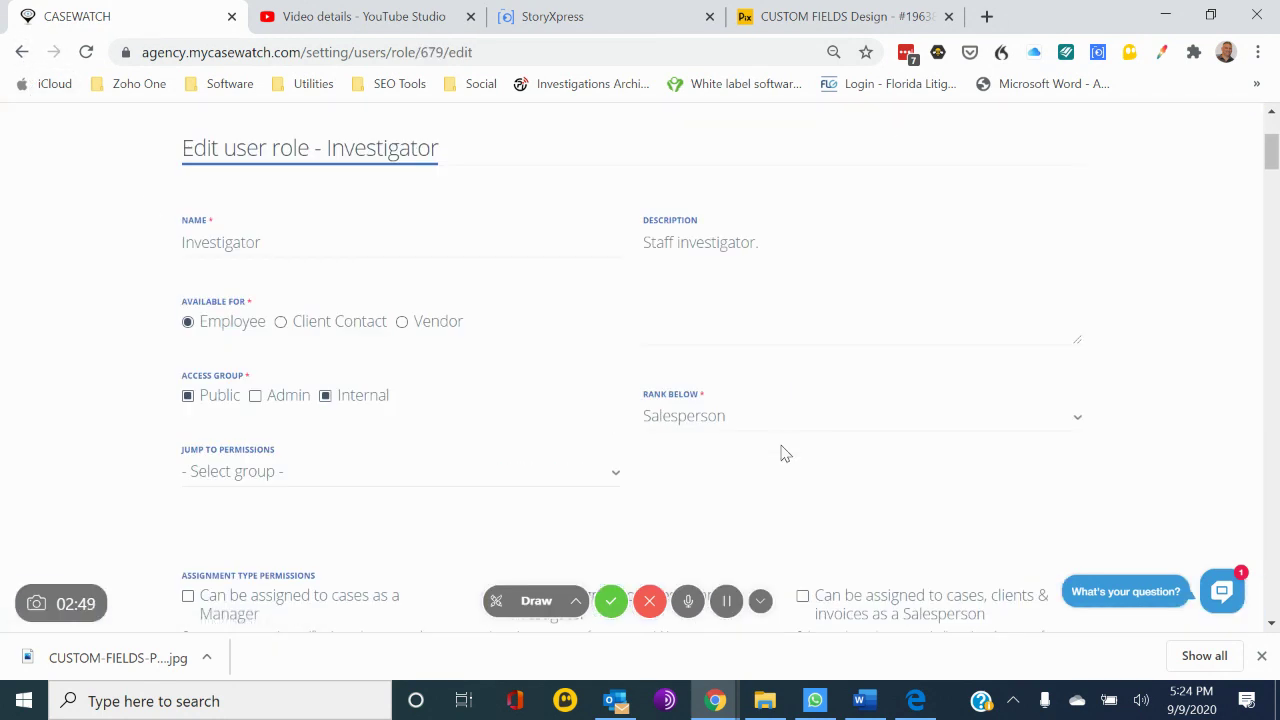
{"action": "scroll", "coordinate": [785, 450], "scroll_direction": "down", "scroll_amount": 3}
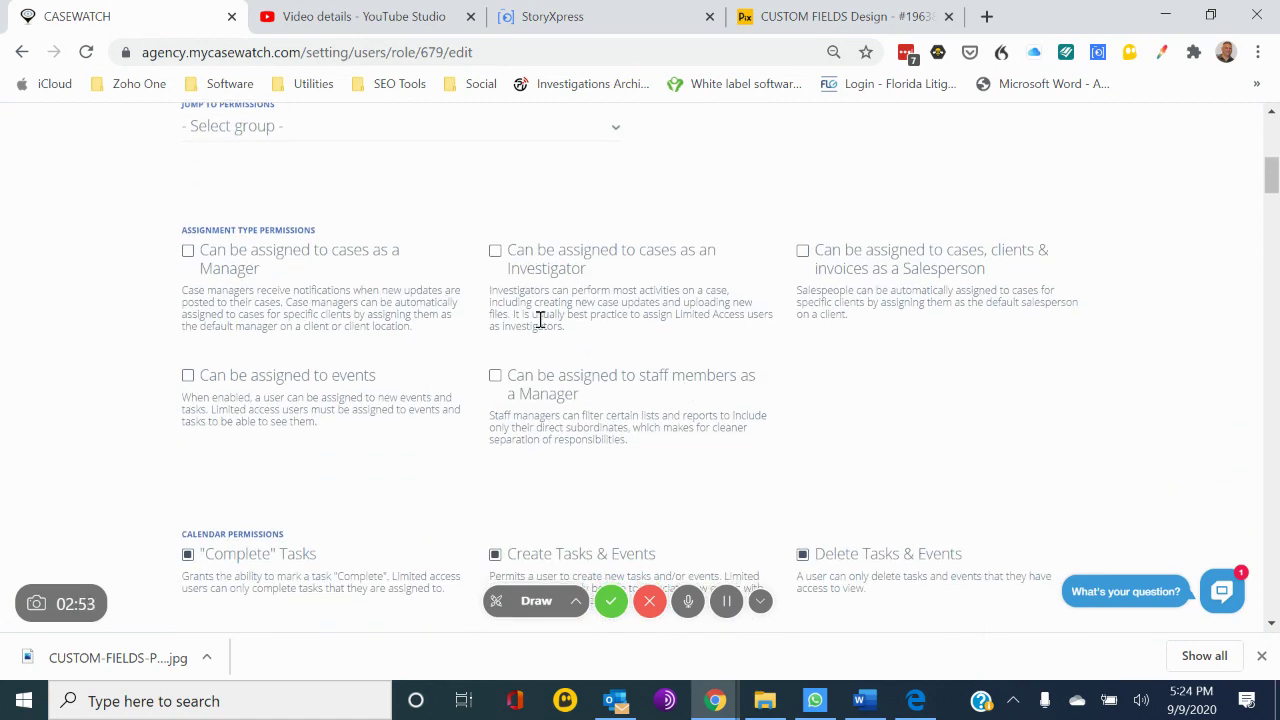
{"action": "scroll", "coordinate": [620, 360], "scroll_direction": "down", "scroll_amount": 3}
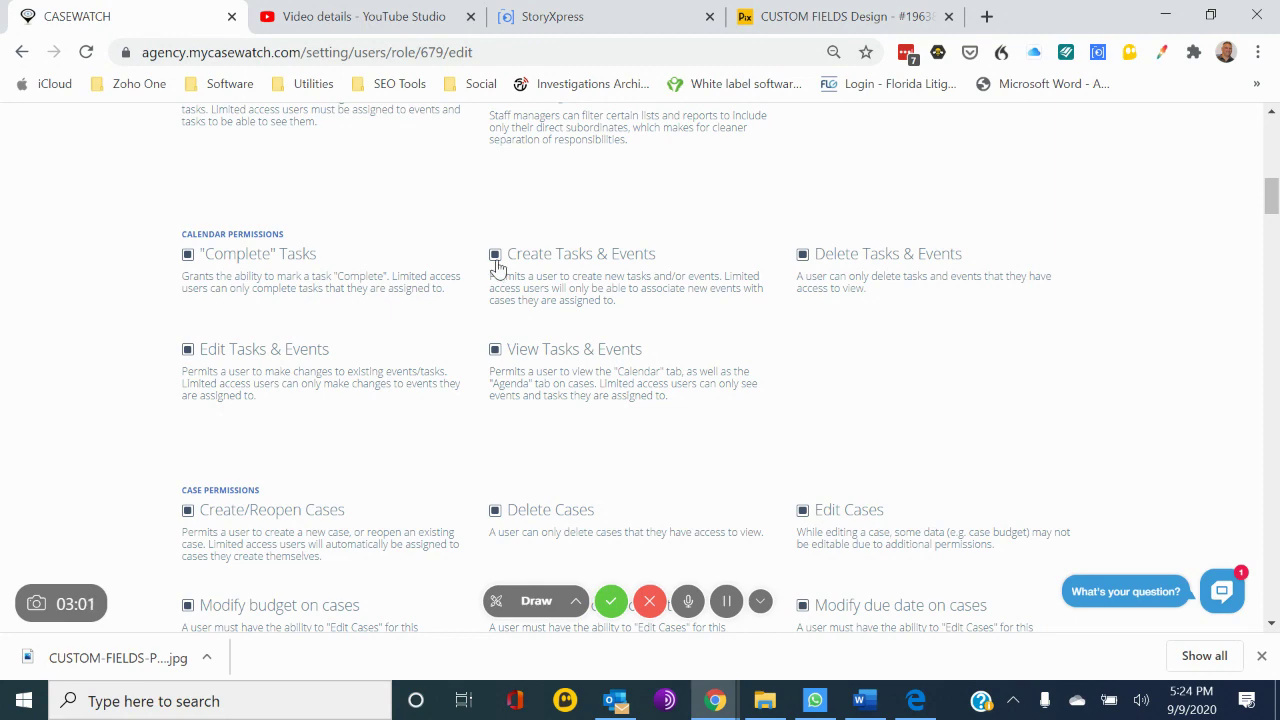
{"action": "scroll", "coordinate": [703, 386], "scroll_direction": "down", "scroll_amount": 4}
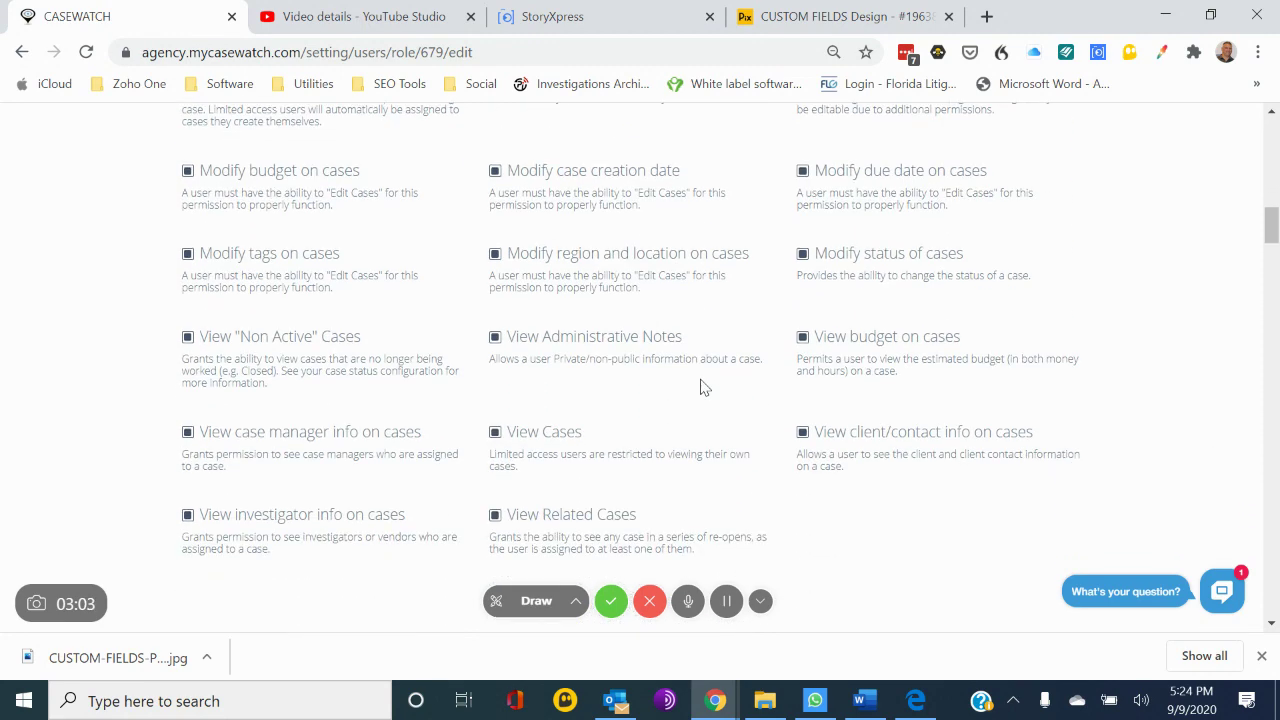
{"action": "scroll", "coordinate": [703, 386], "scroll_direction": "down", "scroll_amount": 6}
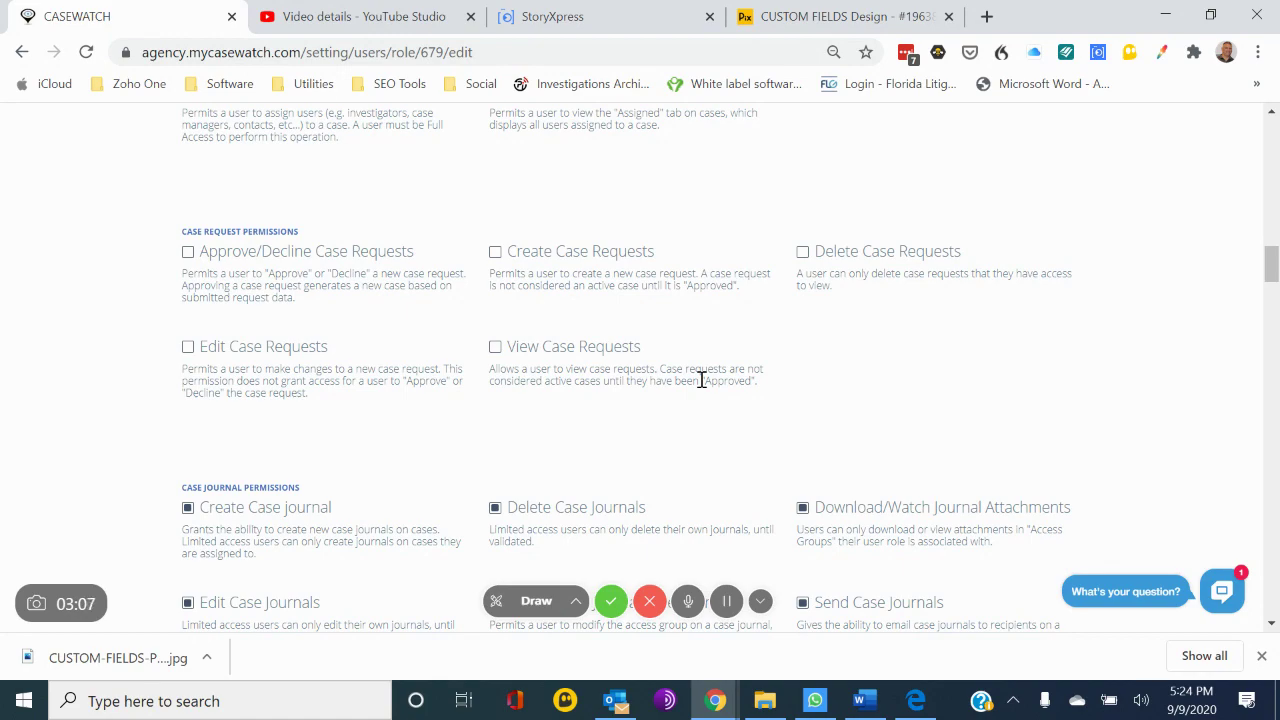
{"action": "scroll", "coordinate": [703, 380], "scroll_direction": "down", "scroll_amount": 2}
{"action": "scroll", "coordinate": [703, 385], "scroll_direction": "up", "scroll_amount": 20}
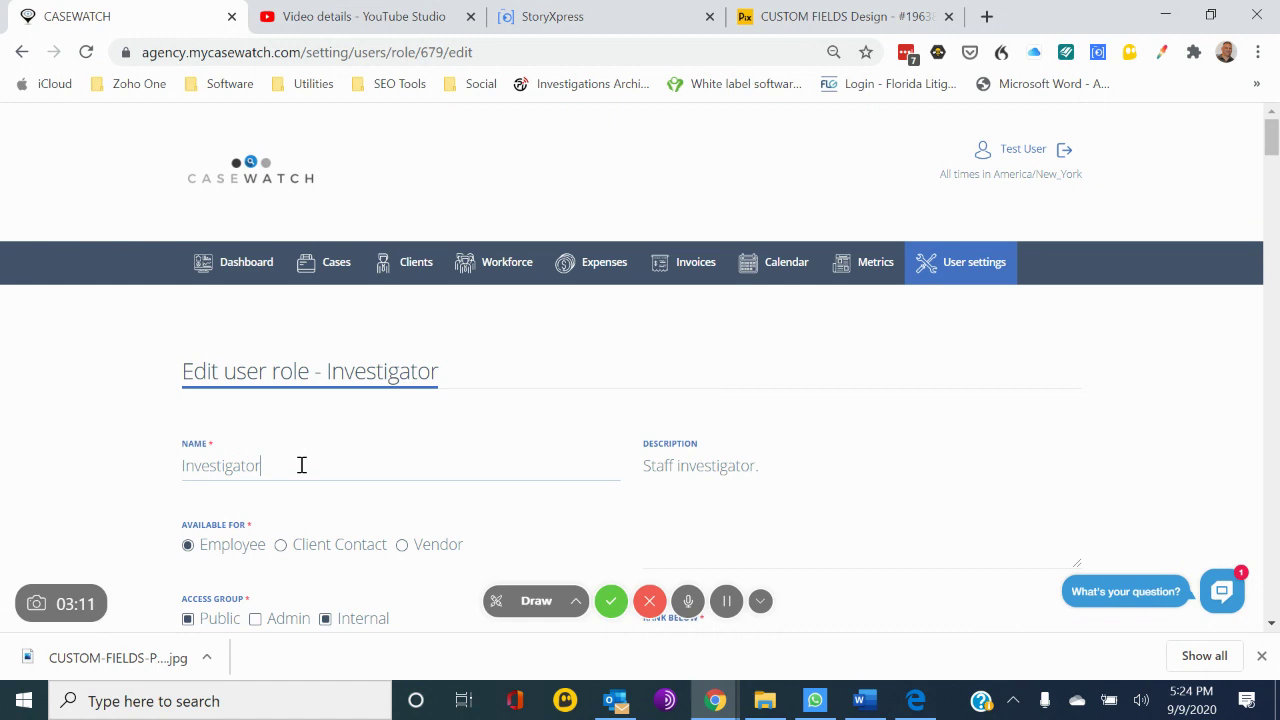
- Review the Investigator role's name, access group and rank fields, then its case, case request and case journal permissions
{"action": "type", "text": "A"}
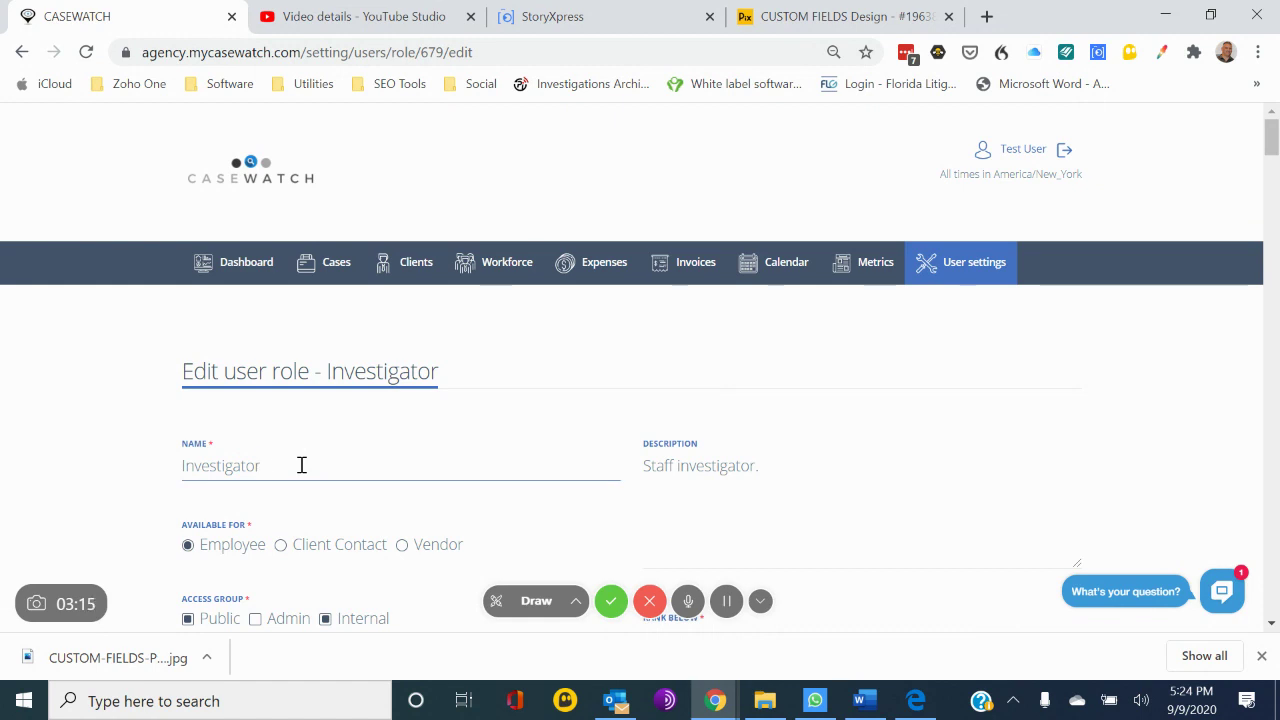
{"action": "scroll", "coordinate": [301, 465], "scroll_direction": "down", "scroll_amount": 3}
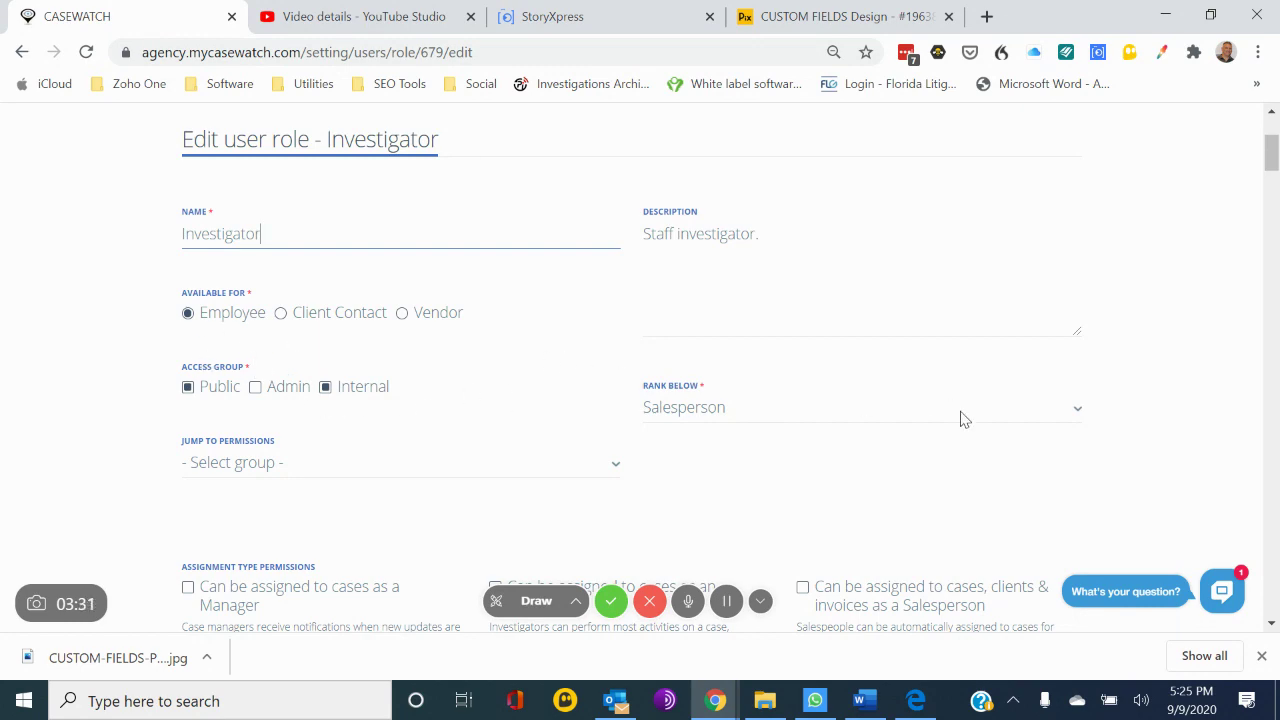
{"action": "scroll", "coordinate": [963, 420], "scroll_direction": "down", "scroll_amount": 5}
{"action": "scroll", "coordinate": [963, 420], "scroll_direction": "down", "scroll_amount": 10}
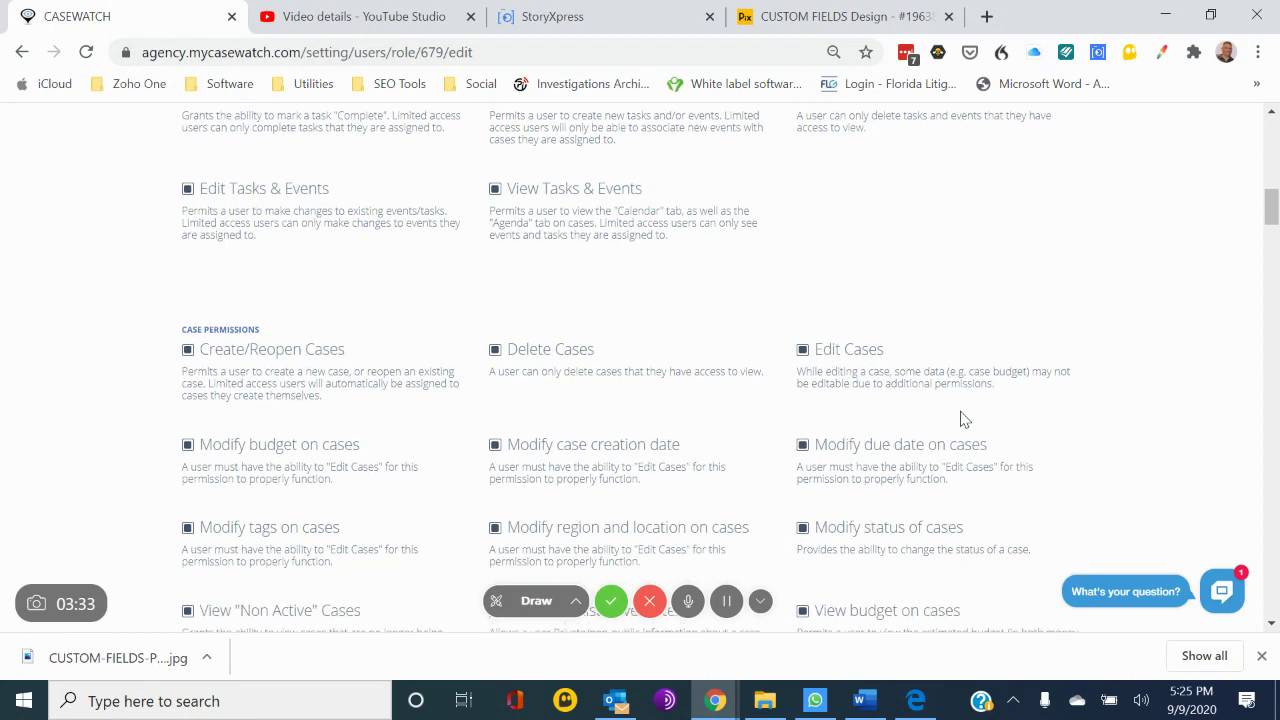
{"action": "scroll", "coordinate": [963, 420], "scroll_direction": "down", "scroll_amount": 1}
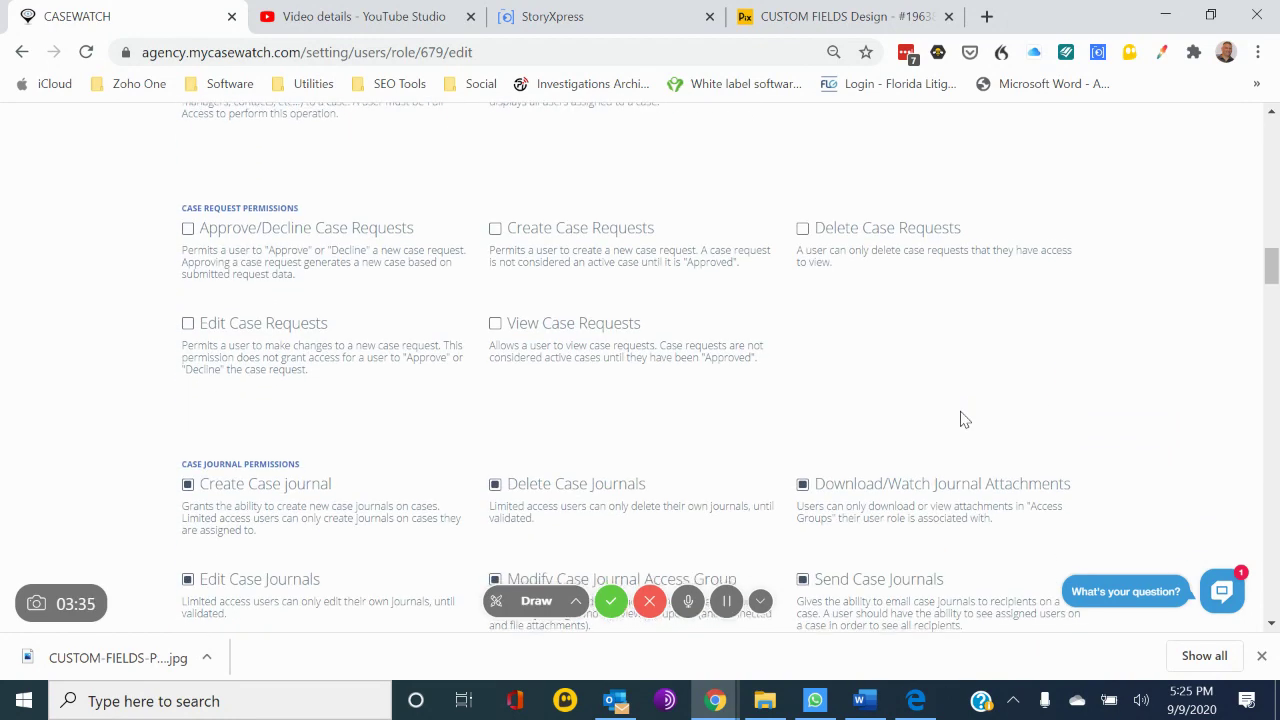